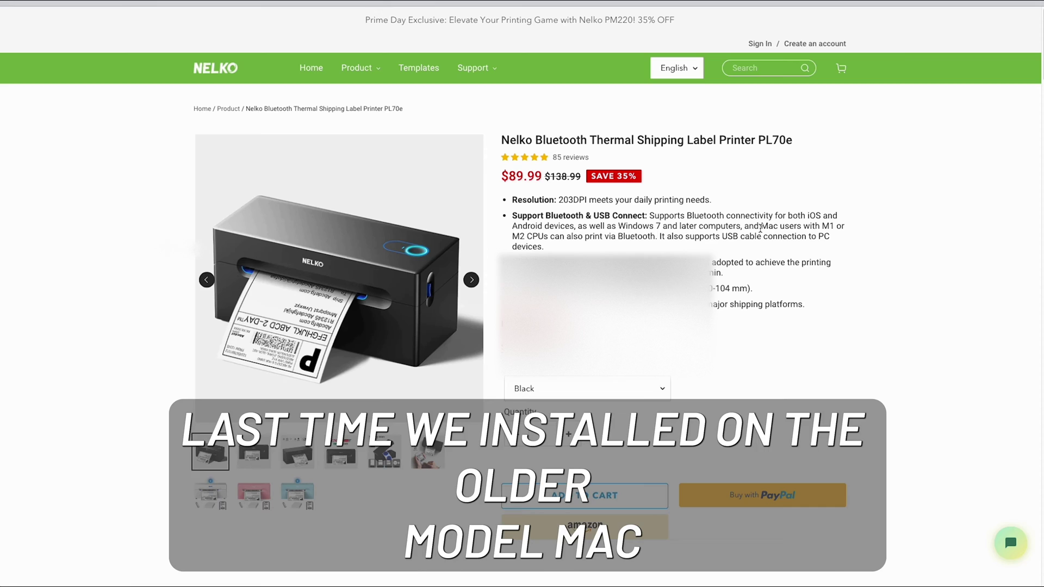
- Select the PL70e page sentence saying M1 and M2 Macs can print via Bluetooth
drag(761, 226, 655, 237)
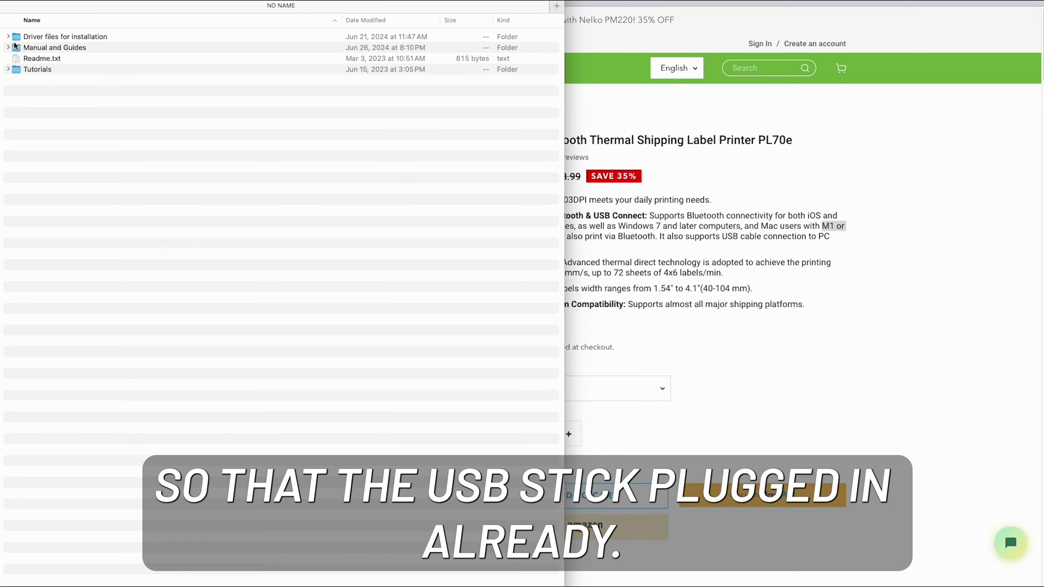
- Expand 'Manual and Guides' and 'Driver files for installation', then select NELKO_PL70e-BT_Mac_v3.0.1.0509.pkg
click(8, 47)
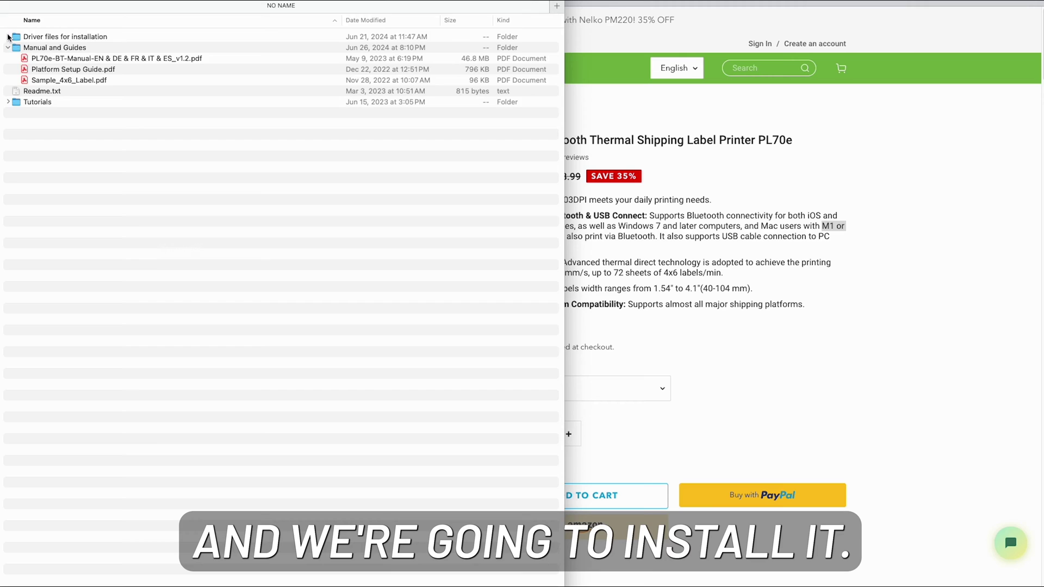
click(8, 36)
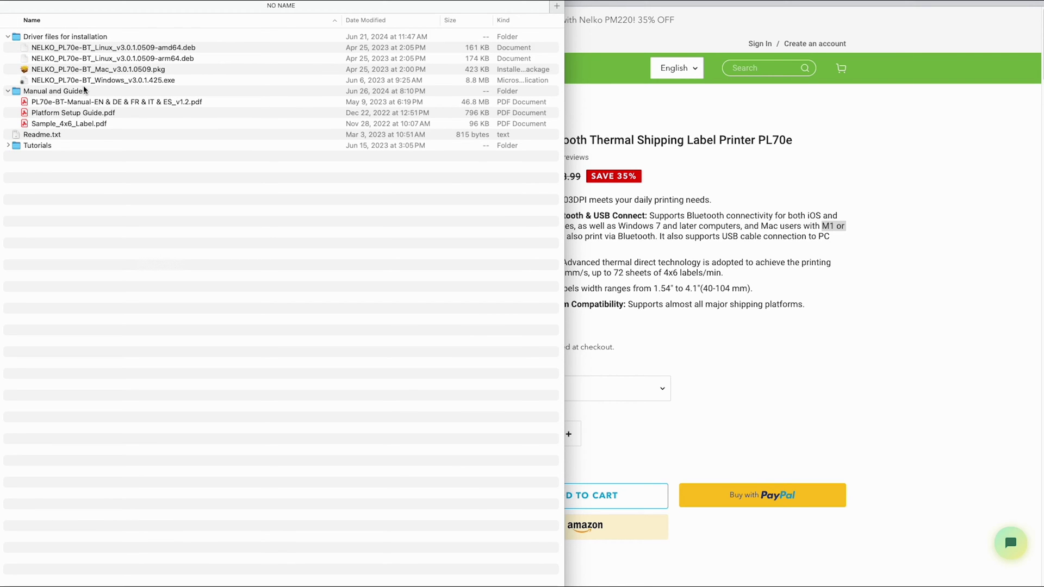
click(79, 70)
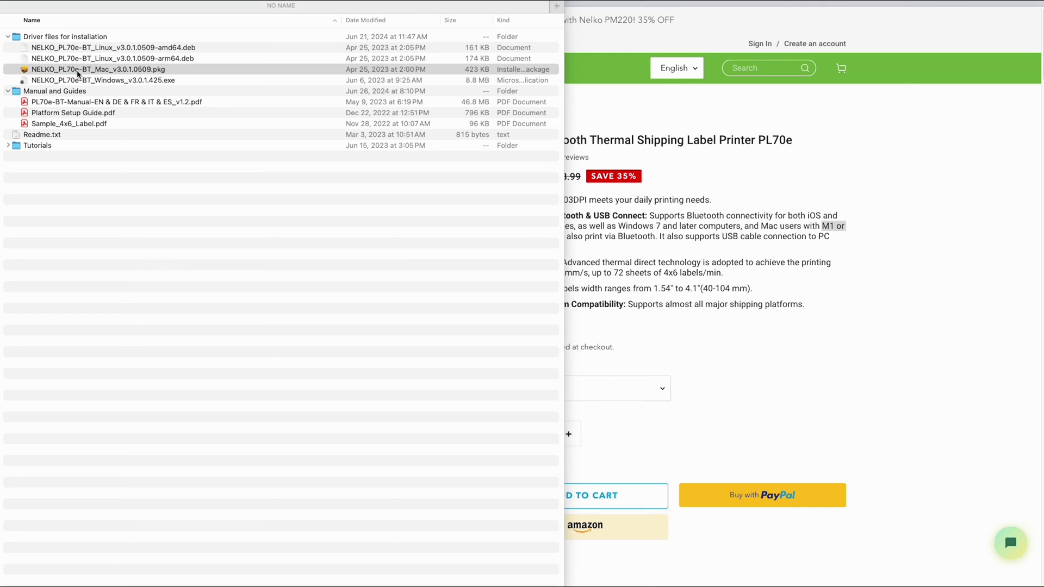
- Run the Mac driver package through Continue and Install, then move the installer window aside
double_click(78, 73)
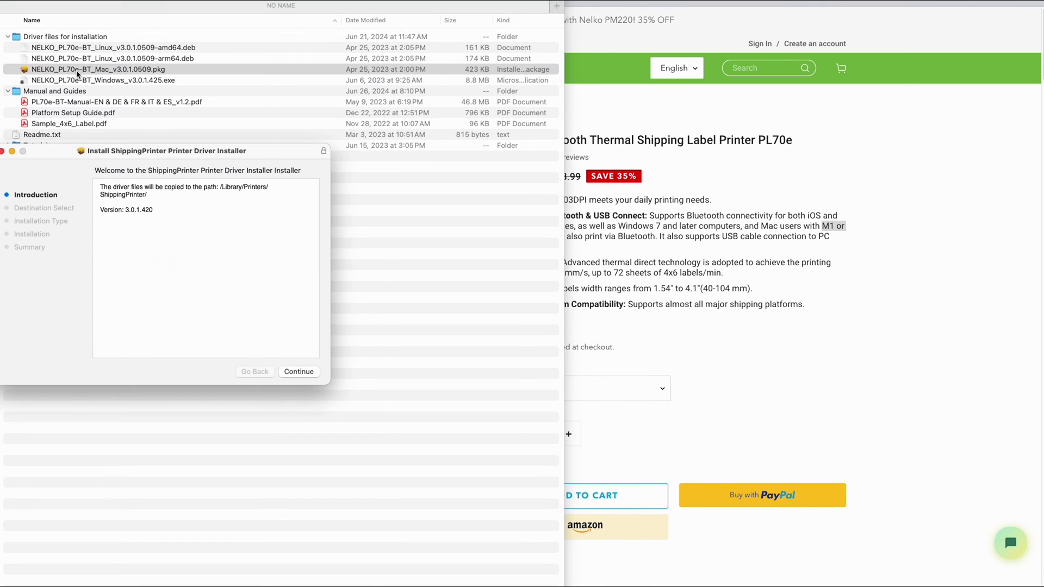
click(288, 372)
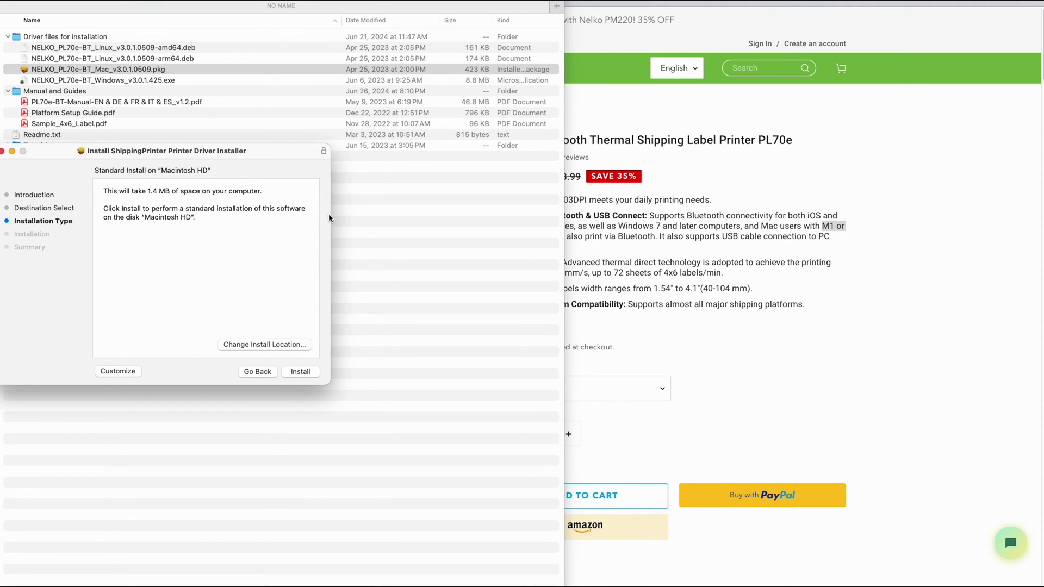
click(301, 373)
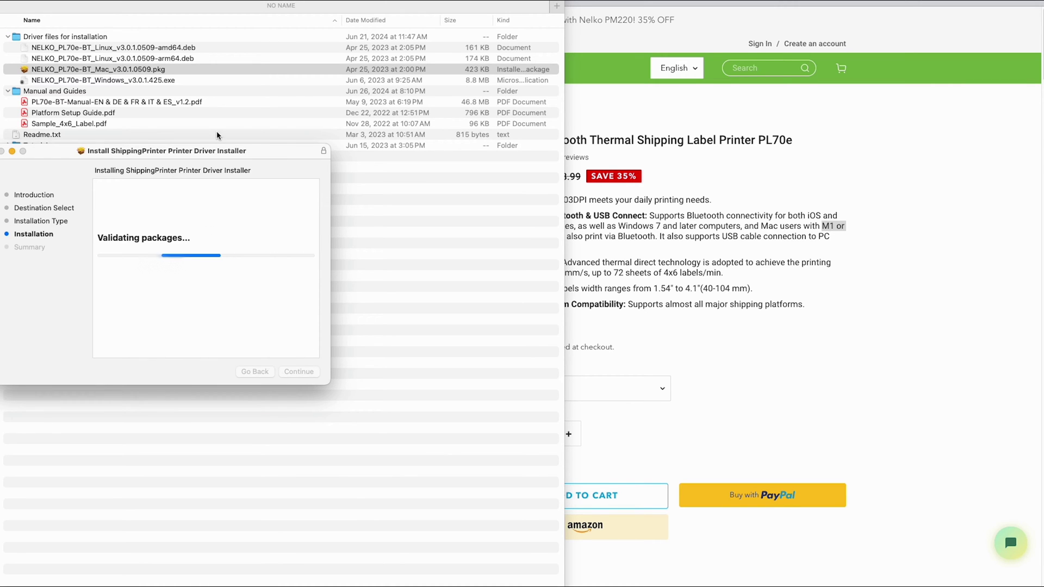
drag(216, 151, 376, 145)
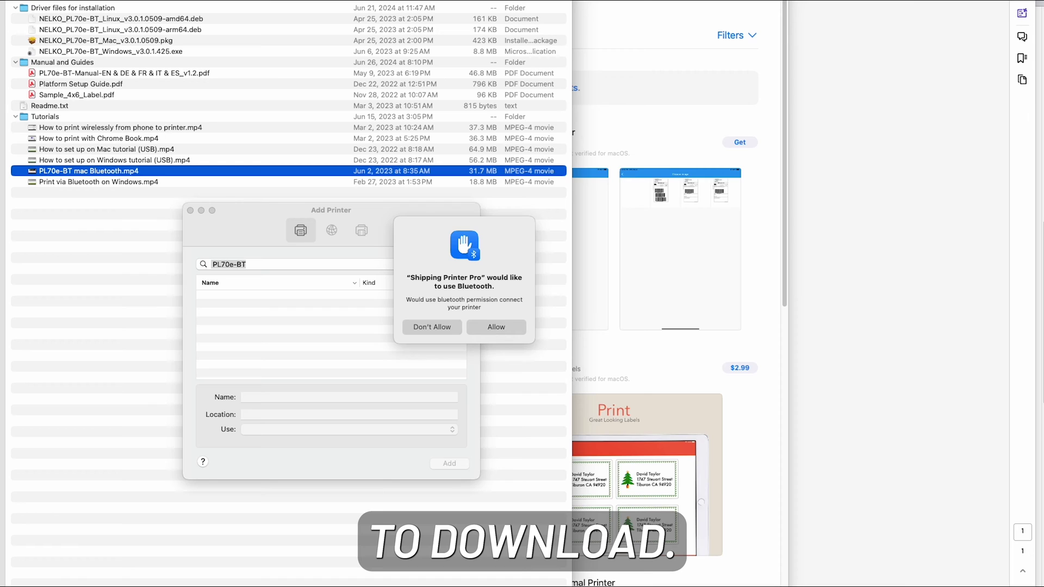
- Select 'PL70e-BT mac Bluetooth.mp4' in Tutorials, then bring the App Store results forward
click(49, 220)
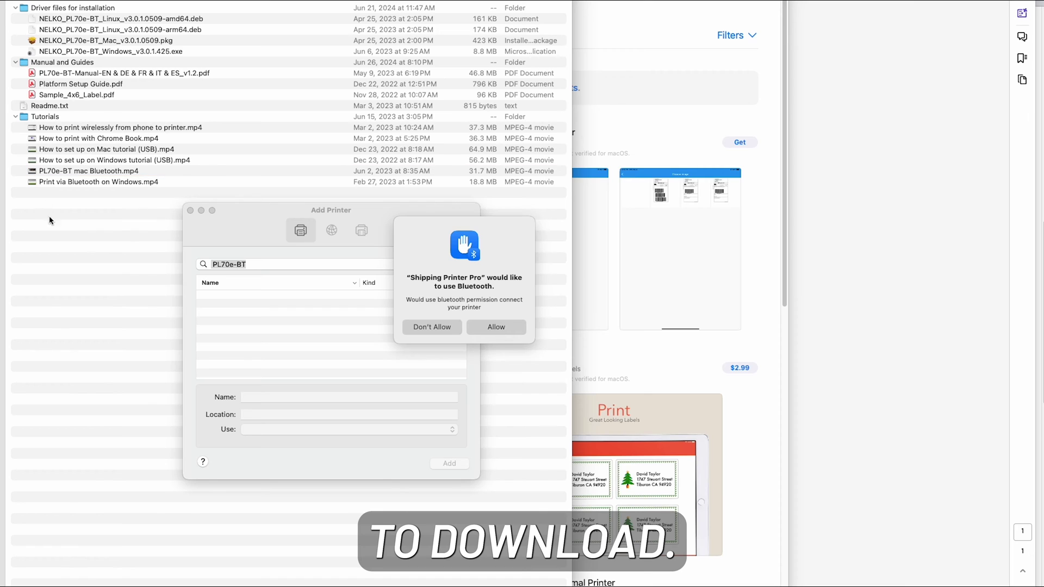
click(38, 119)
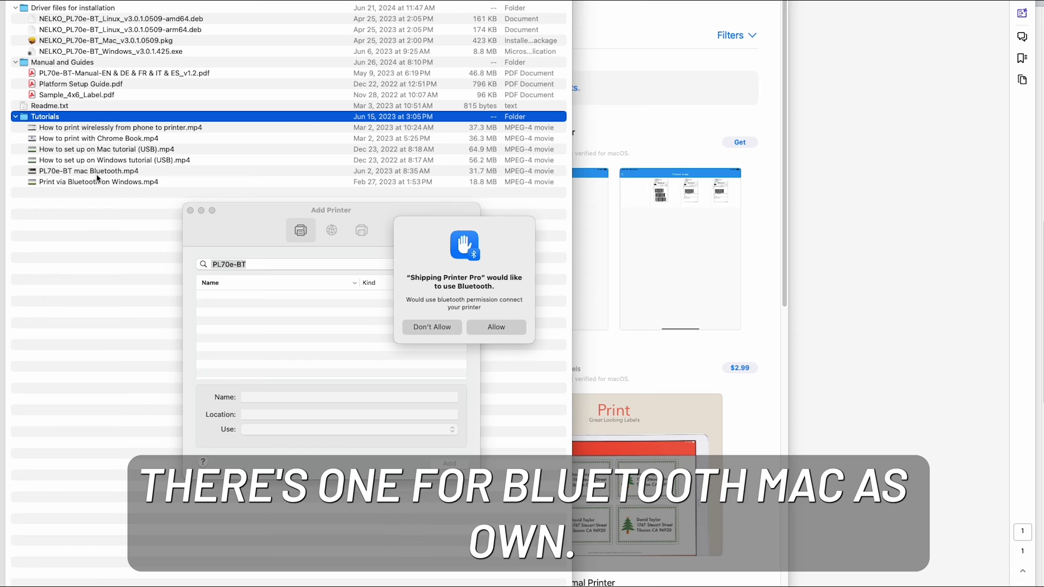
click(98, 173)
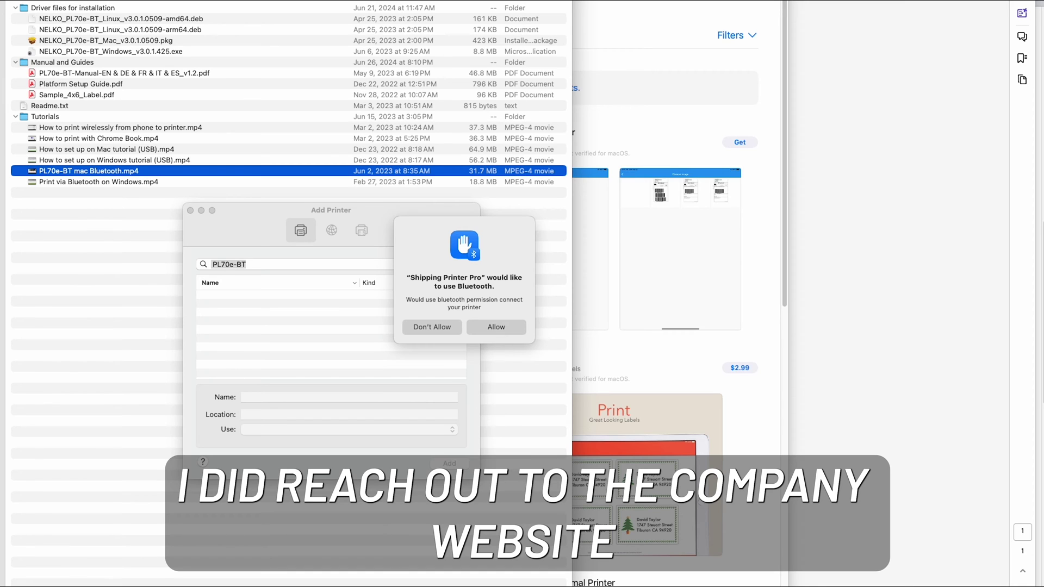
key(super+Tab)
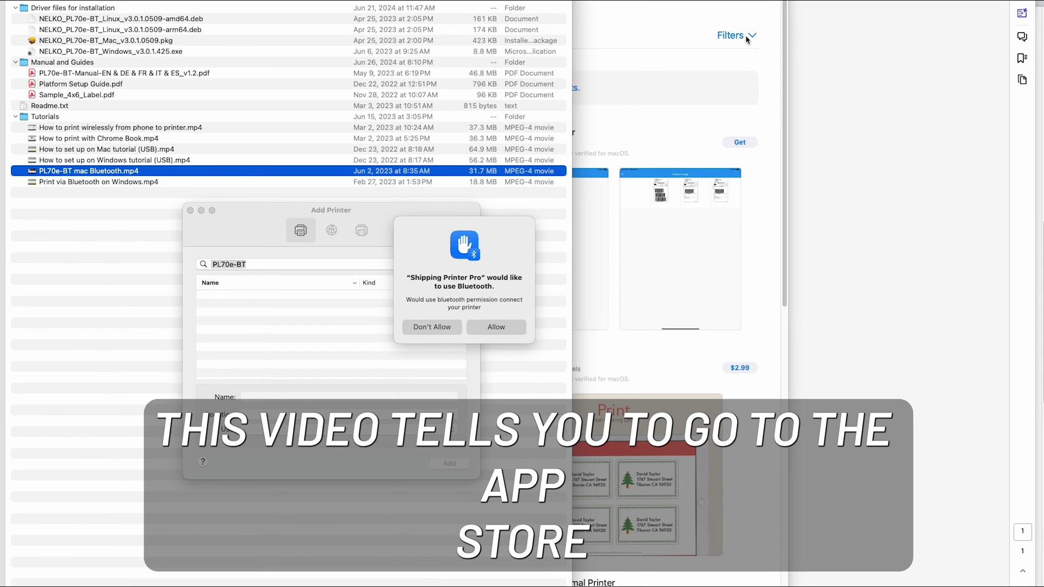
click(625, 47)
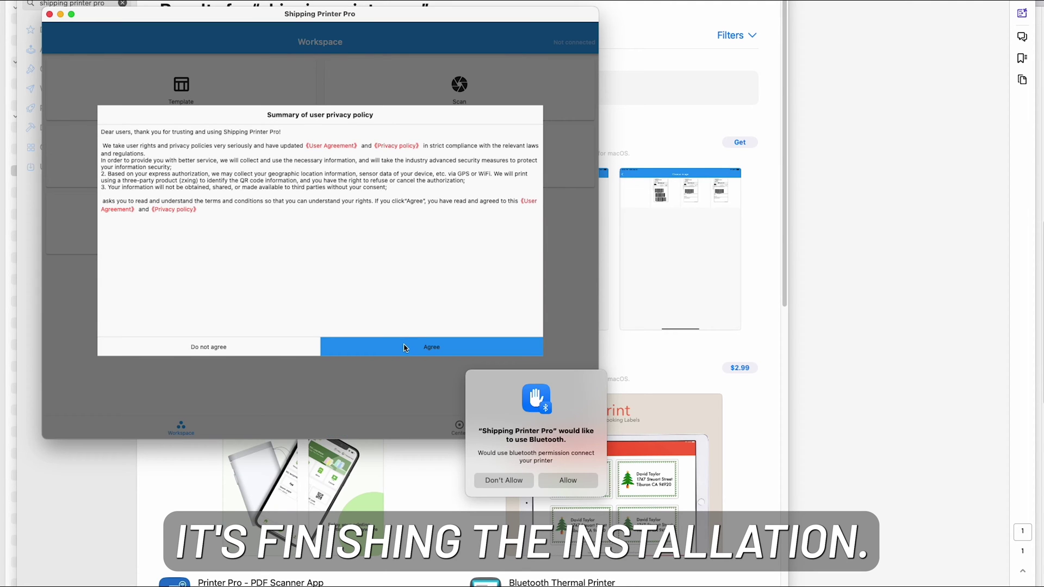
- Agree to the privacy policy, move Add Printer aside, and allow Bluetooth access
click(403, 348)
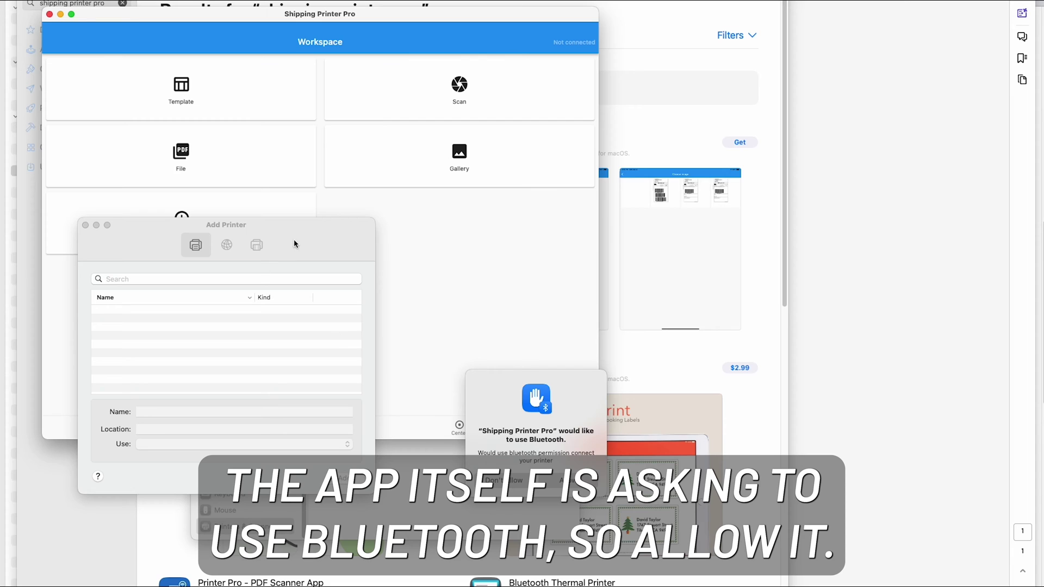
drag(294, 243, 254, 516)
click(594, 488)
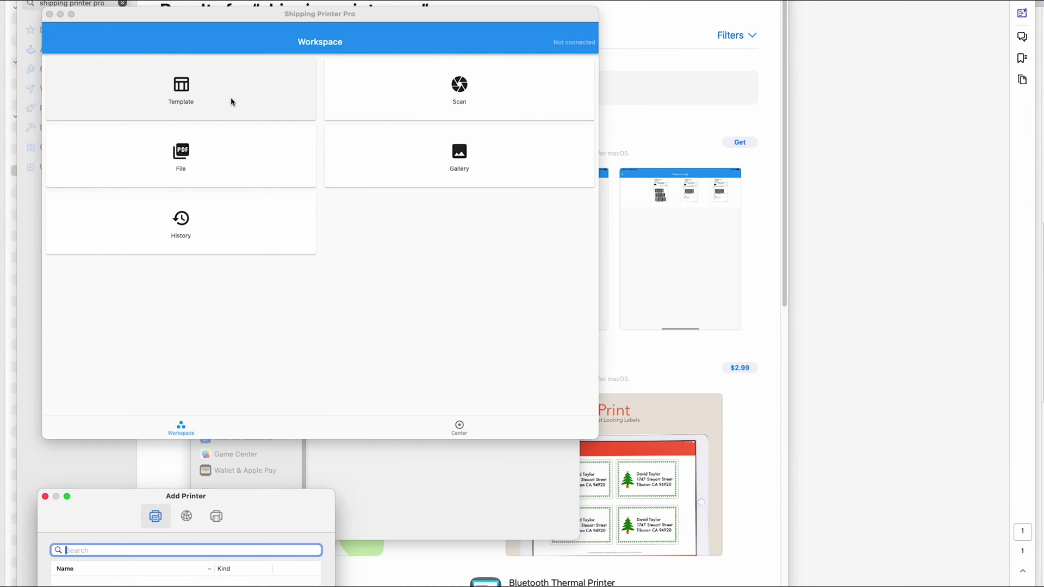
- Create a new rectangle 100x150mm (4"x6") label template
click(230, 99)
click(185, 102)
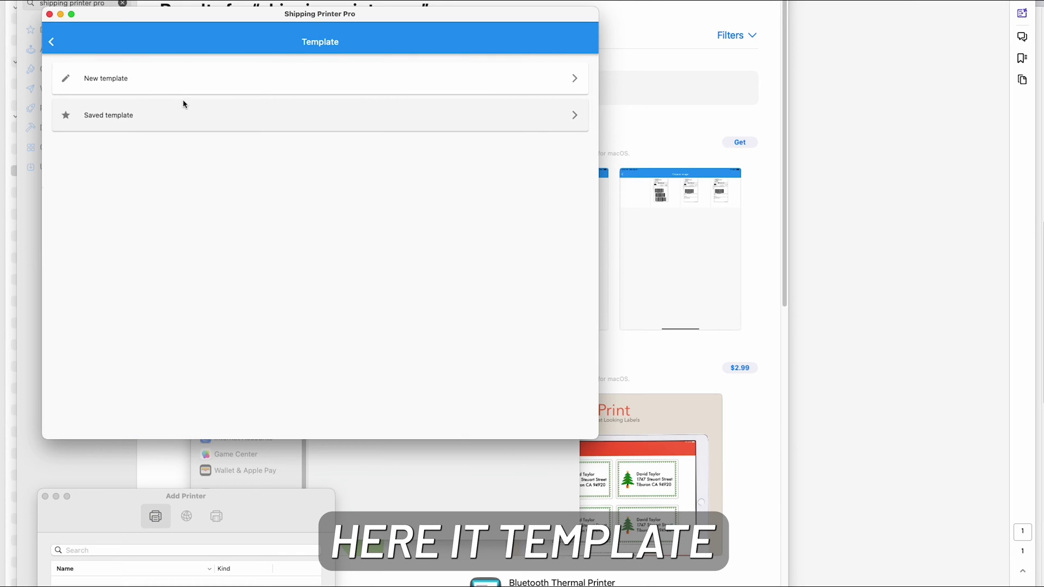
click(122, 82)
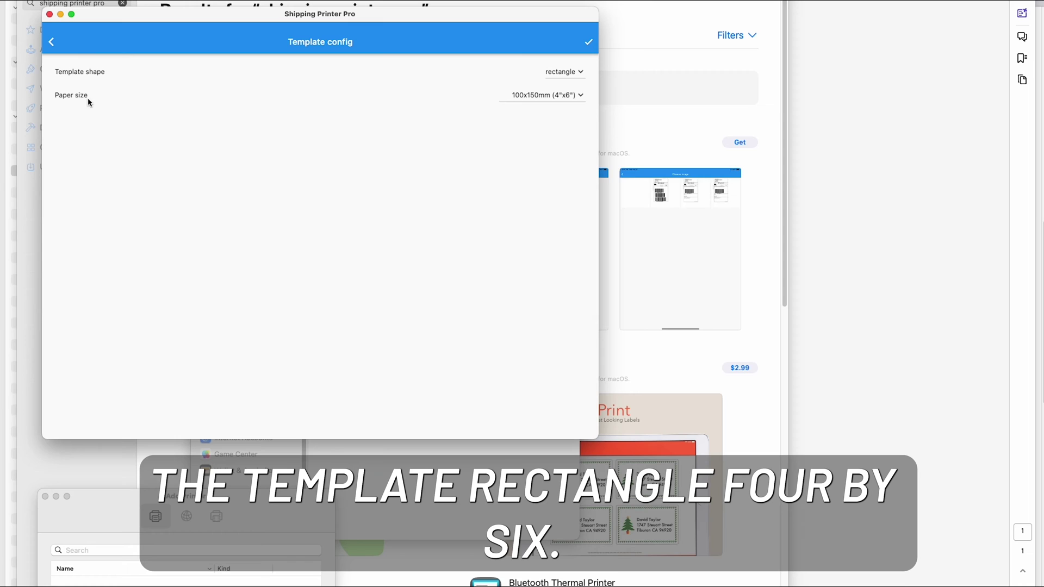
click(588, 42)
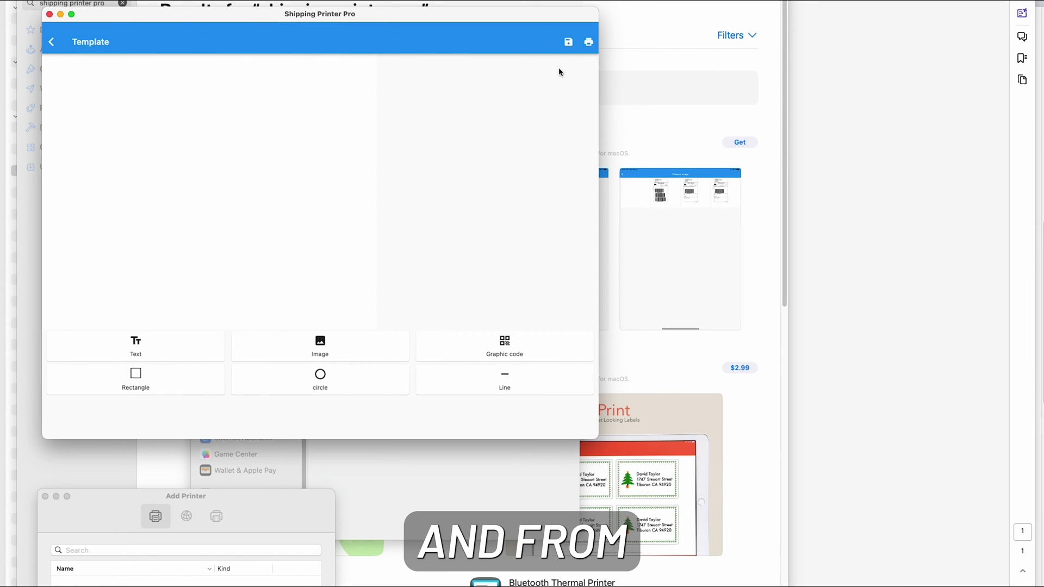
- Print the blank template on PL70e-BT_E6CF-LE over Bluetooth, then open Sample_4x6_Label.pdf
click(588, 44)
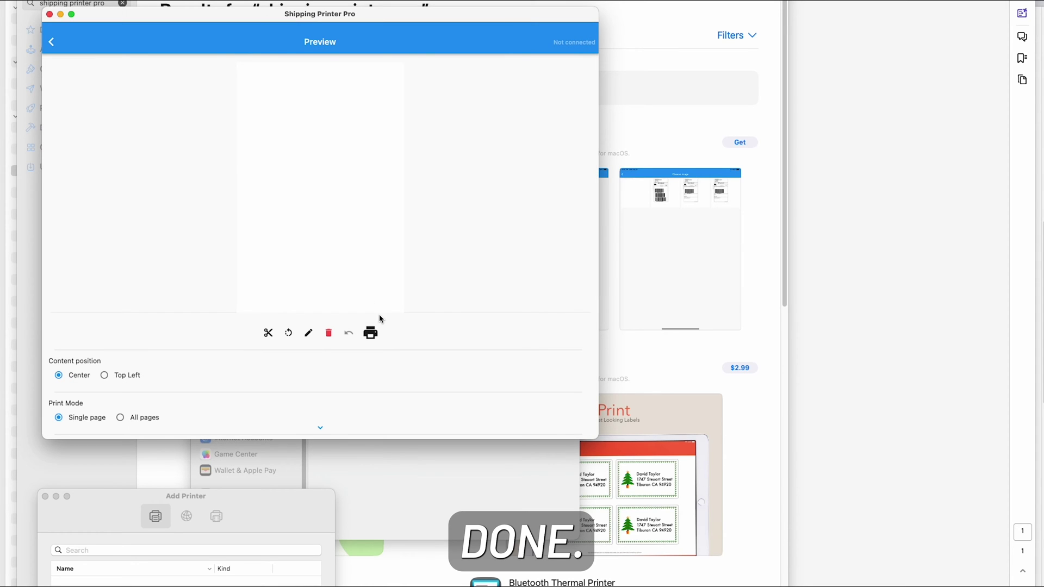
click(370, 333)
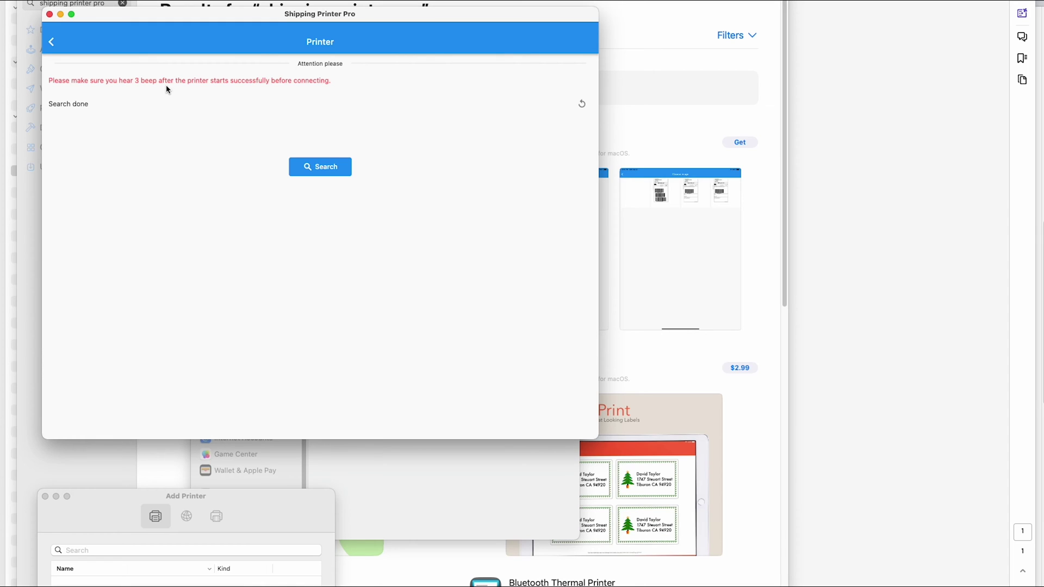
click(320, 170)
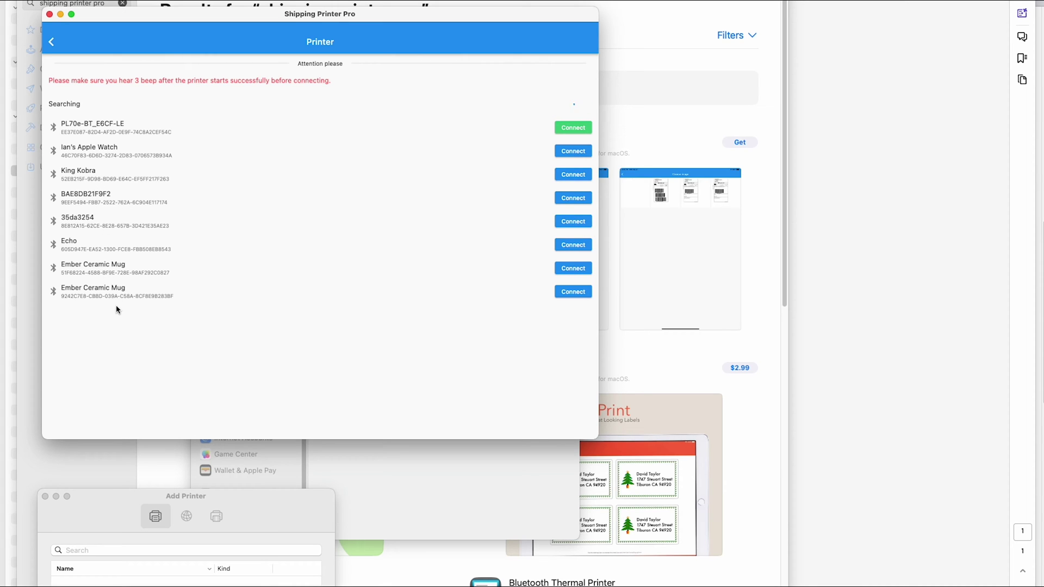
click(572, 128)
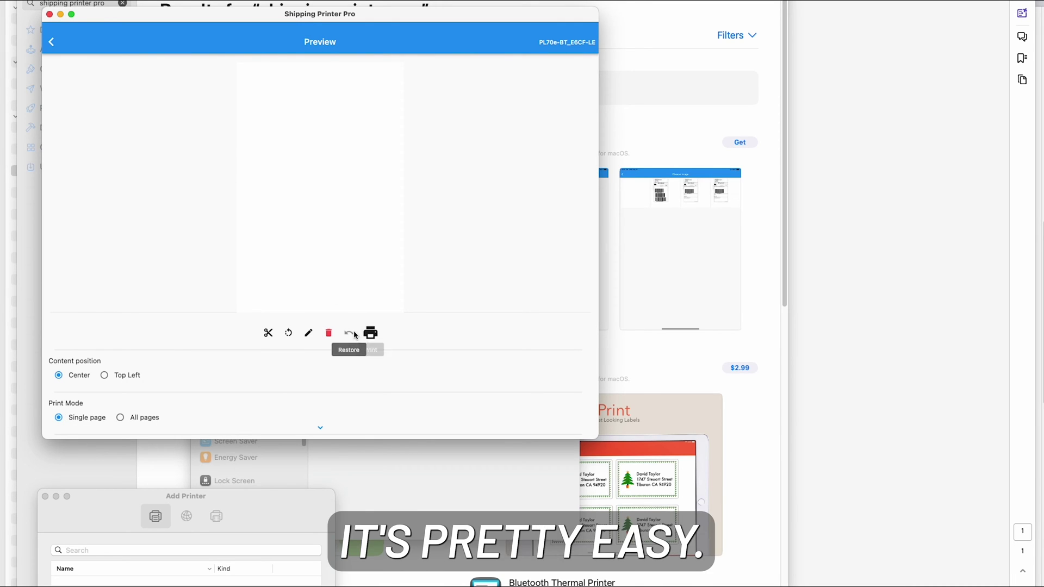
click(370, 333)
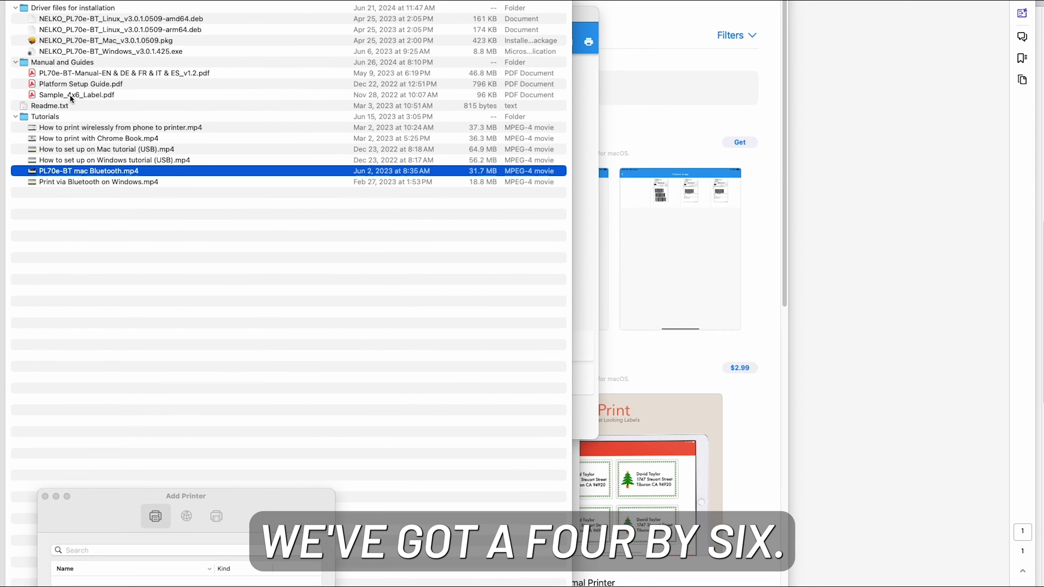
double_click(74, 95)
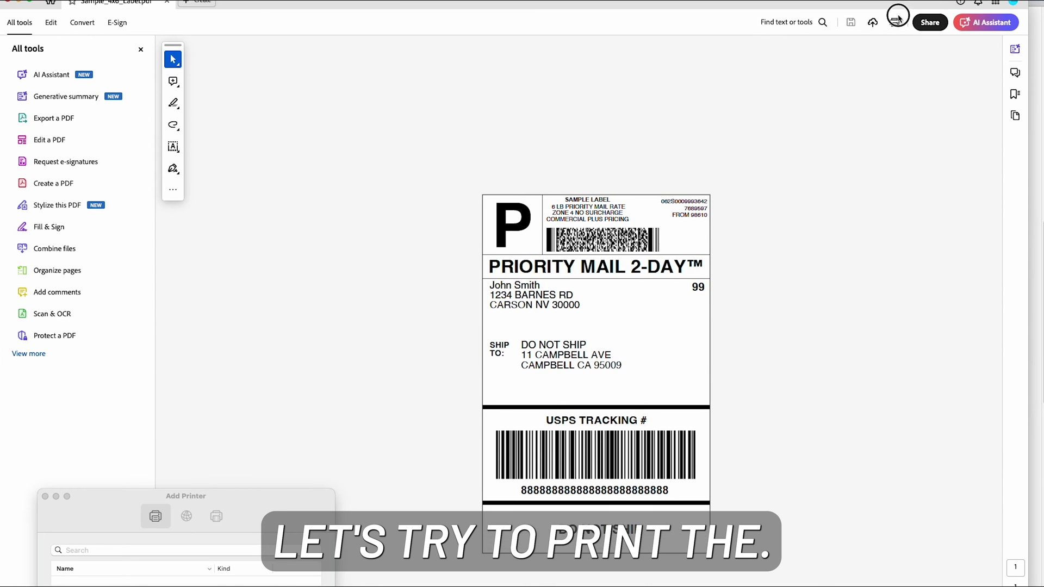
- Print the 4x6 label from Acrobat with PL70e-BT kept as the printer
click(895, 25)
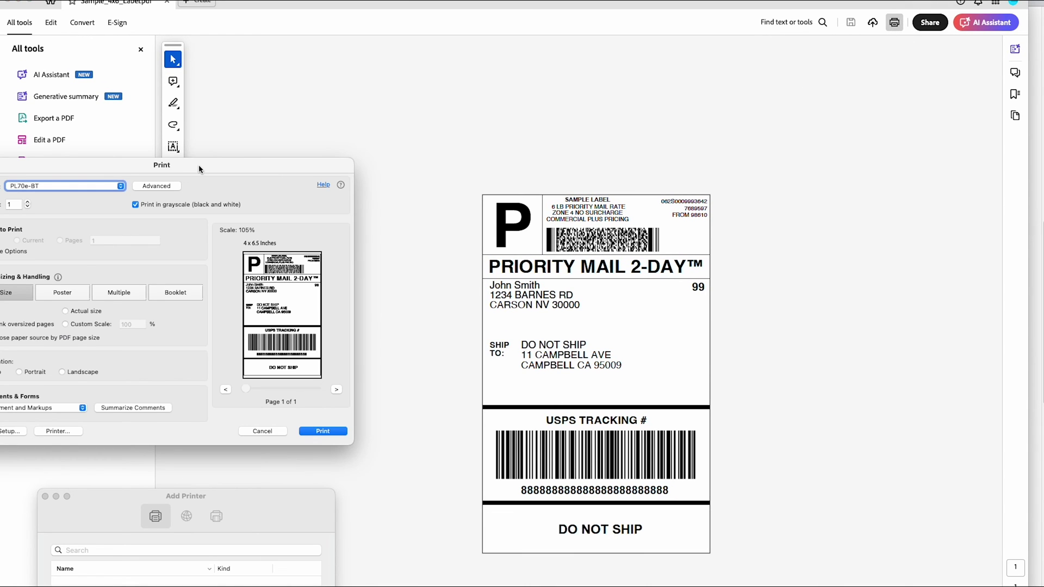
drag(198, 168, 410, 134)
click(346, 153)
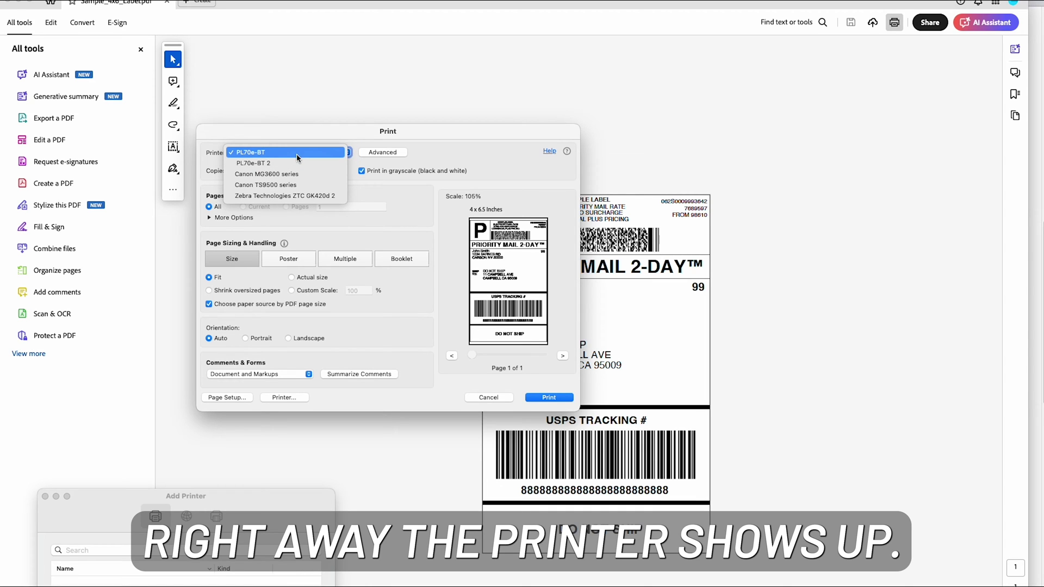
click(351, 148)
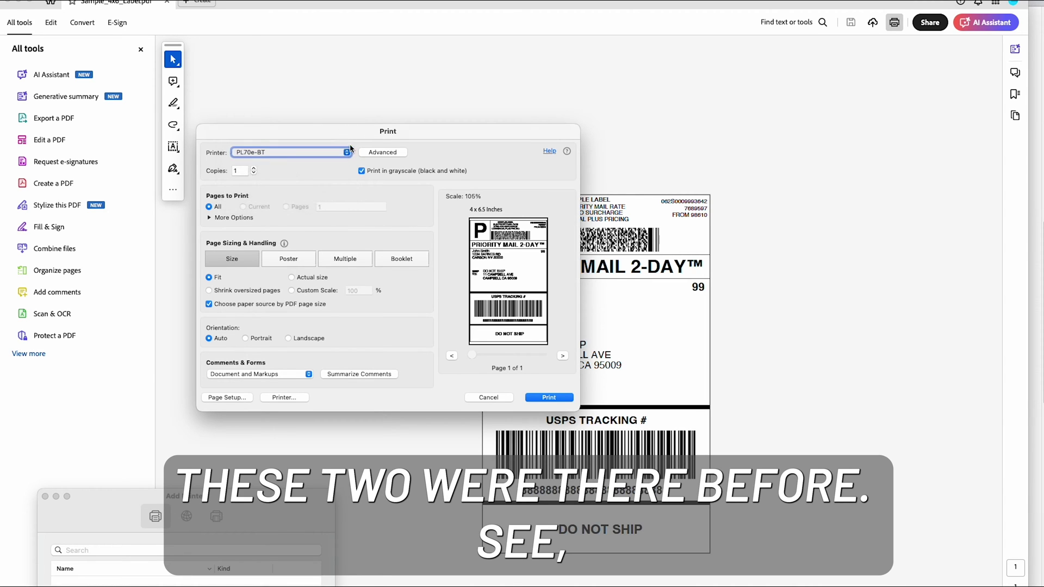
click(329, 155)
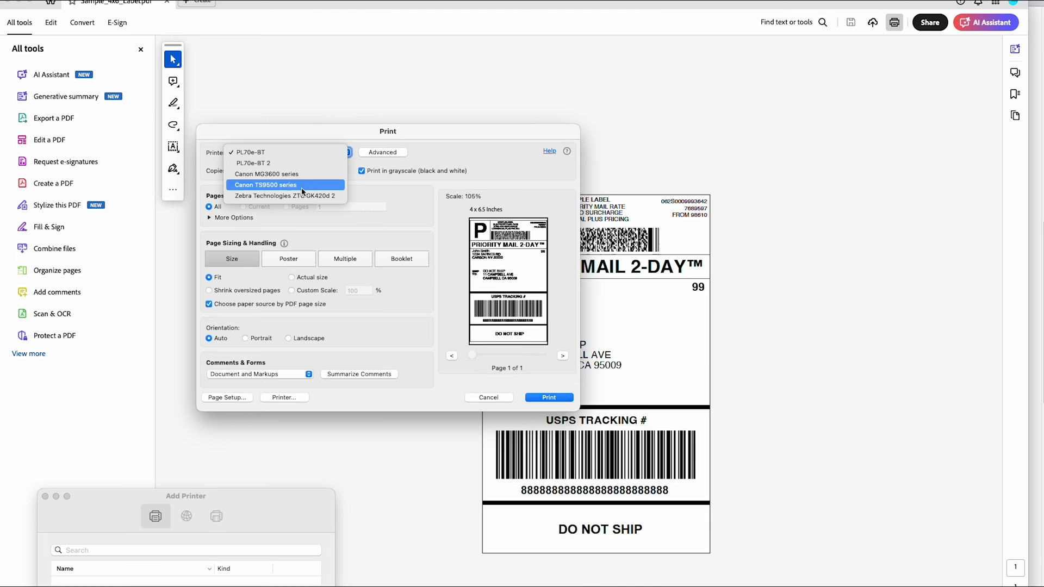
click(294, 153)
click(558, 398)
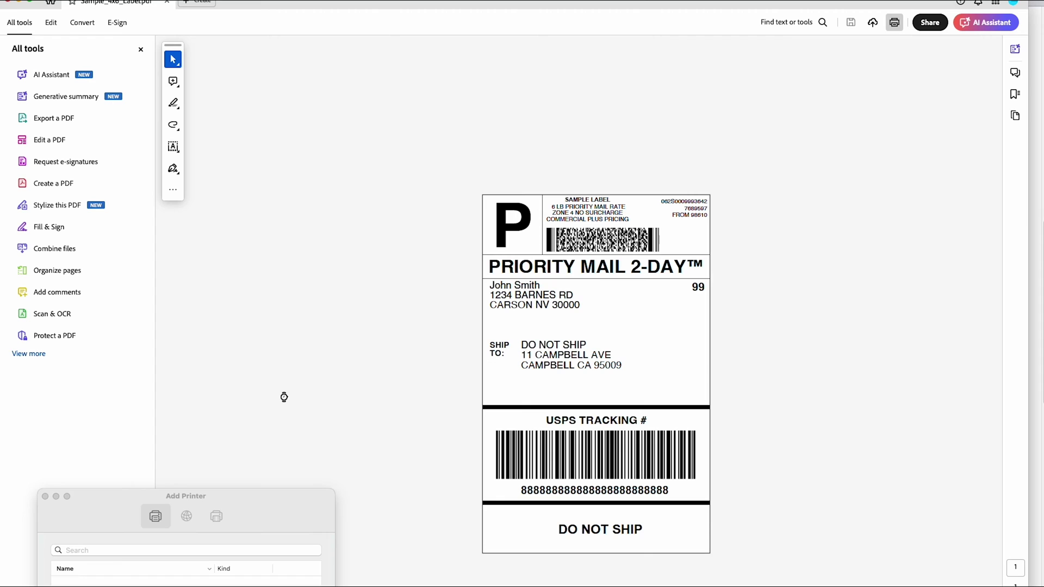
- Move the Add Printer window beside the label and close it
drag(117, 501, 247, 183)
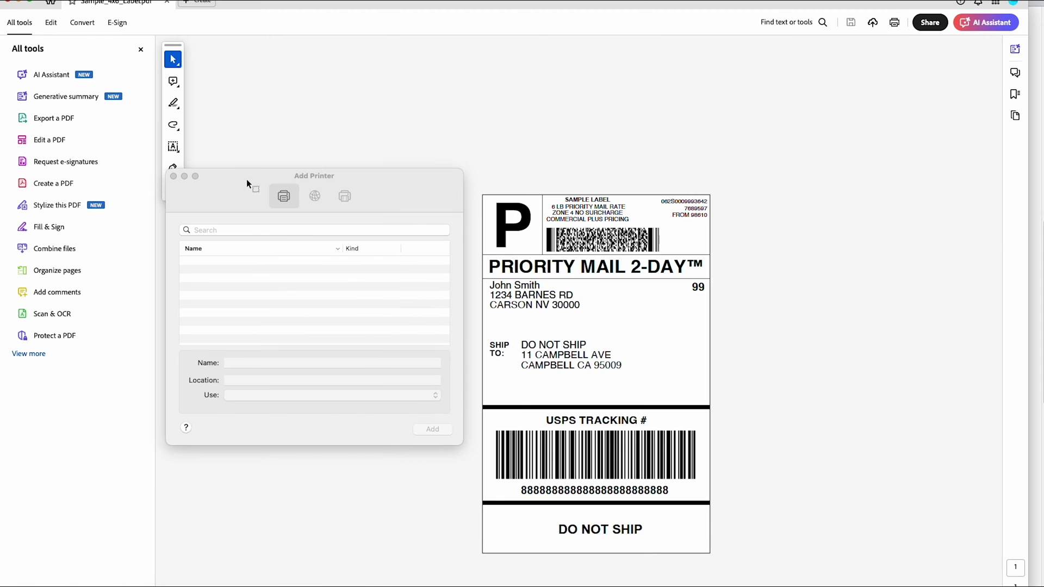
click(195, 200)
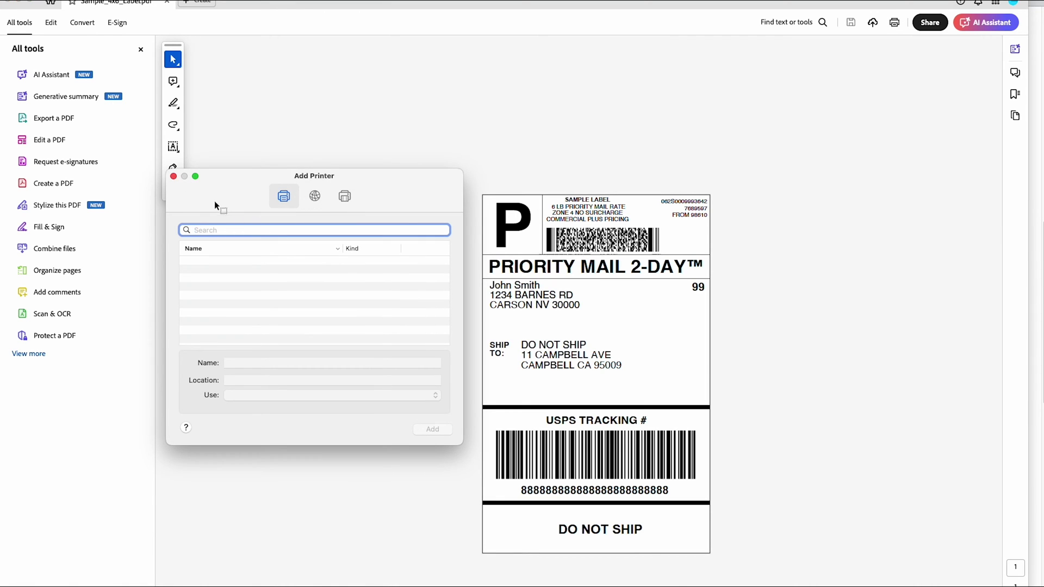
click(174, 176)
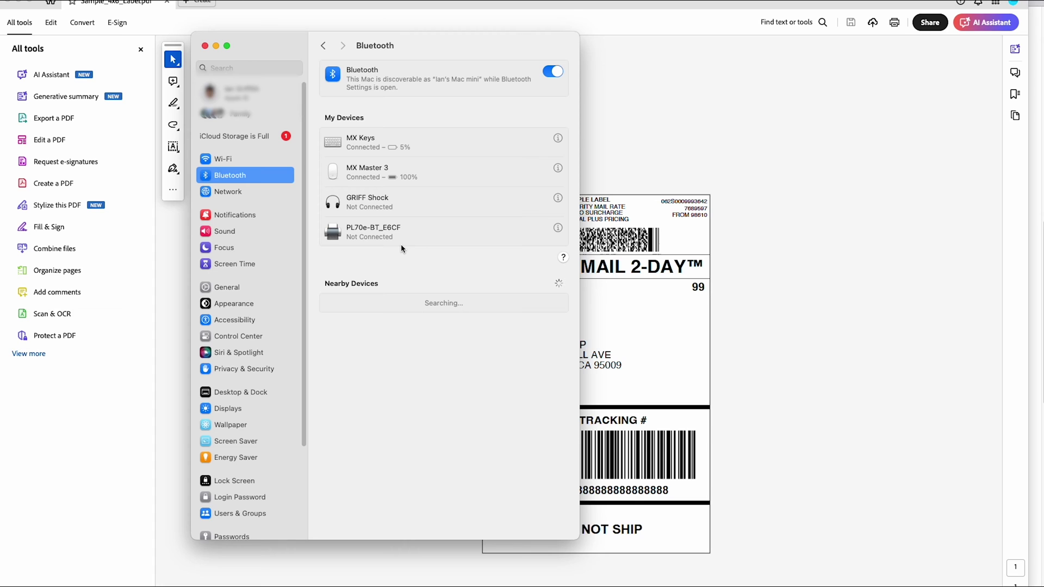
- Print the label to PL70e-BT 2, review its offline queue, and close it
click(734, 100)
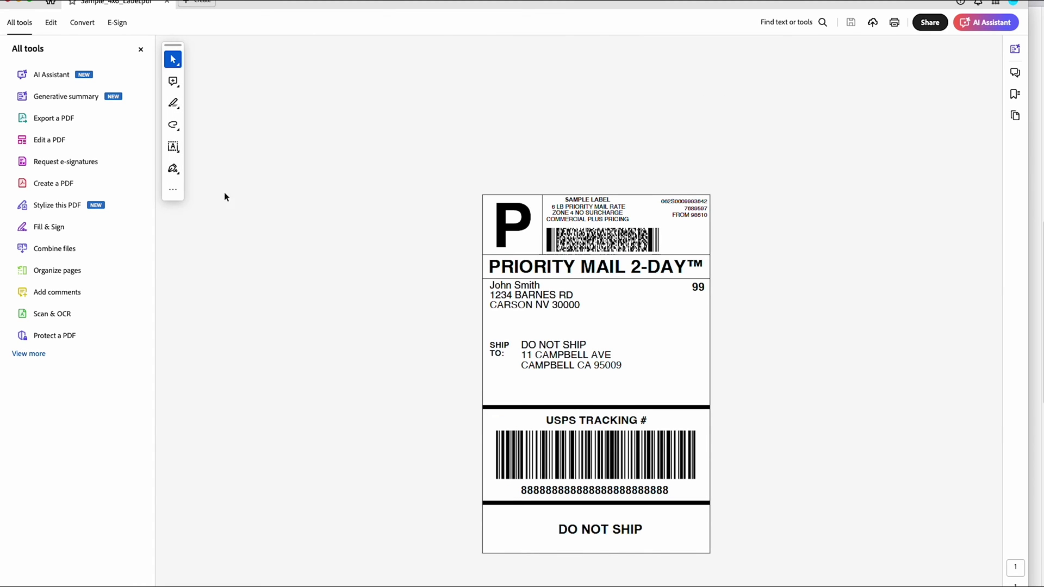
click(894, 24)
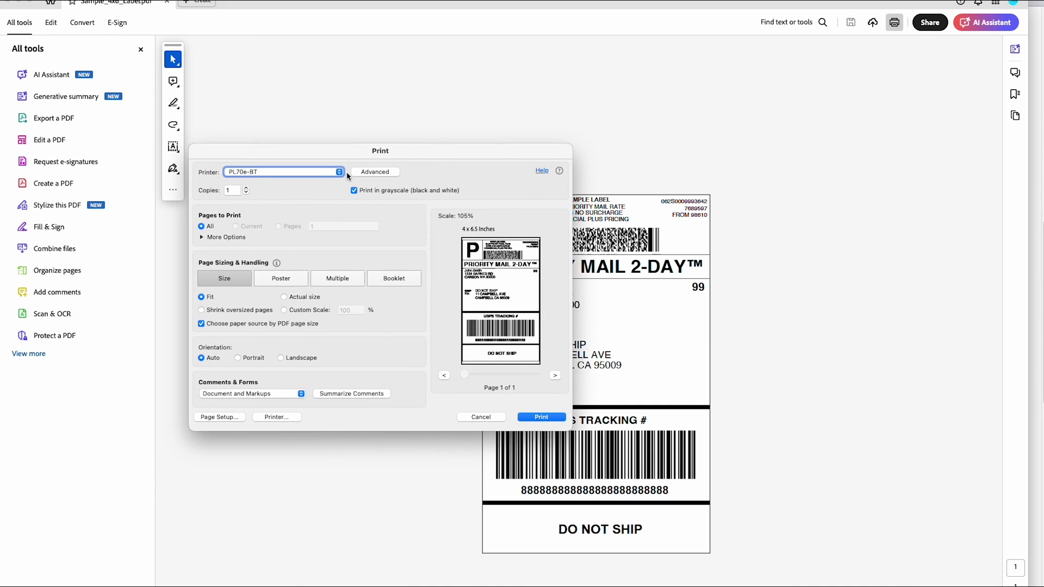
click(335, 175)
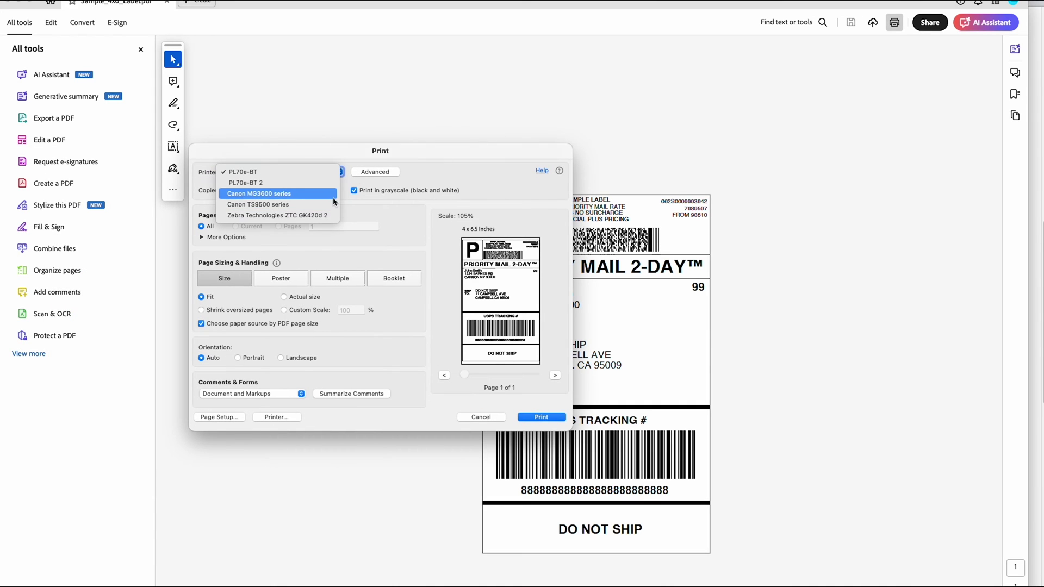
click(303, 183)
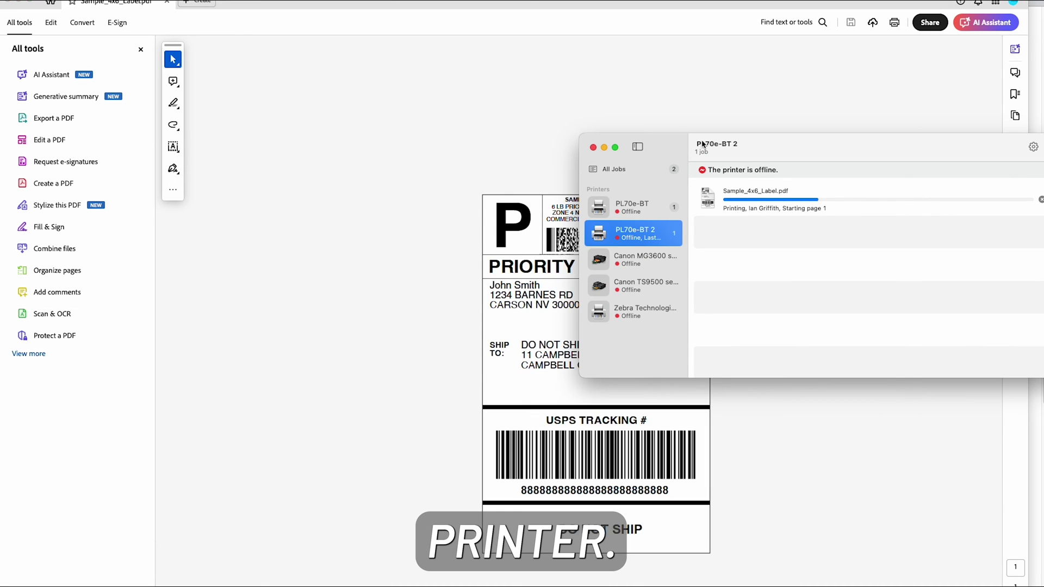
drag(648, 139, 343, 111)
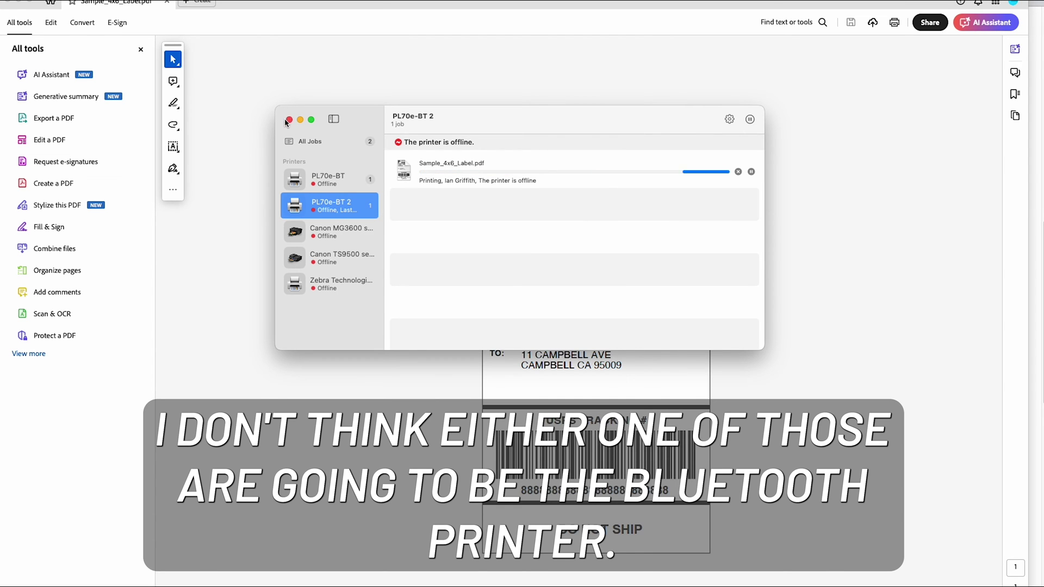
key(super+q)
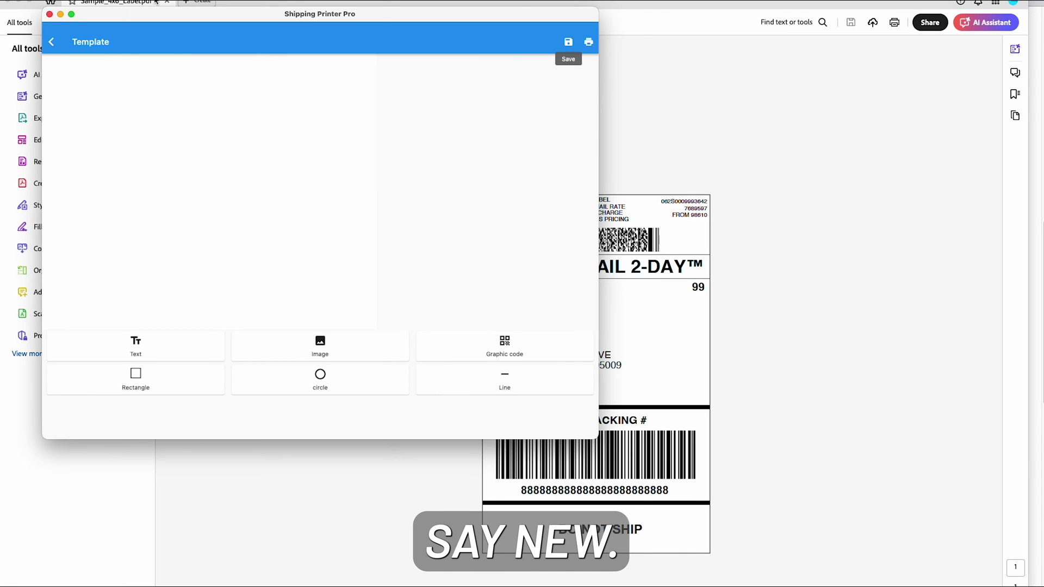
- Go back to the Workspace home and choose printing from a File
click(51, 42)
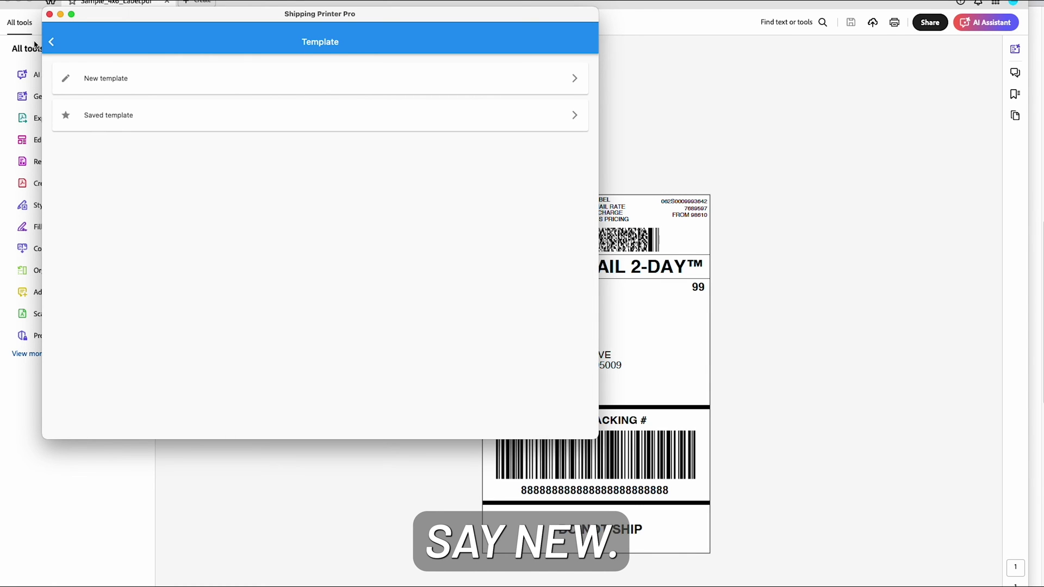
click(50, 41)
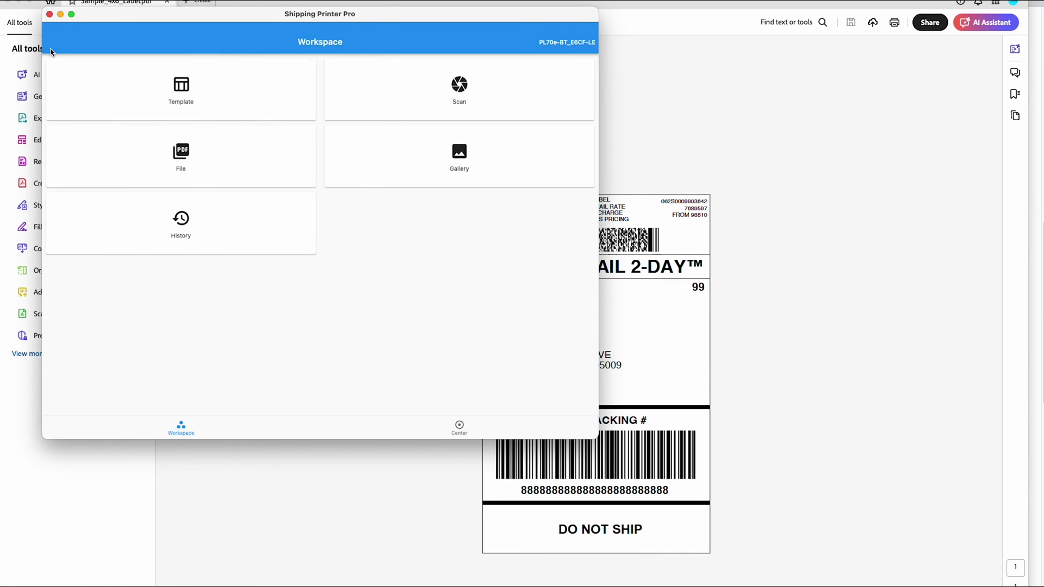
click(197, 156)
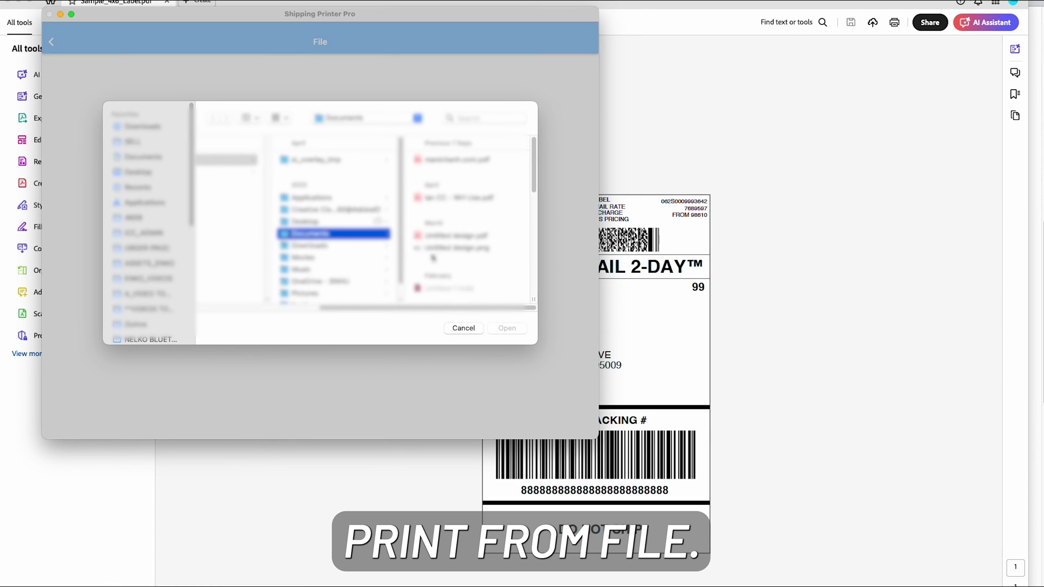
- Browse Downloads > untitled folder > Manual and Guides and pick Sample_4x6_Label.pdf
click(132, 126)
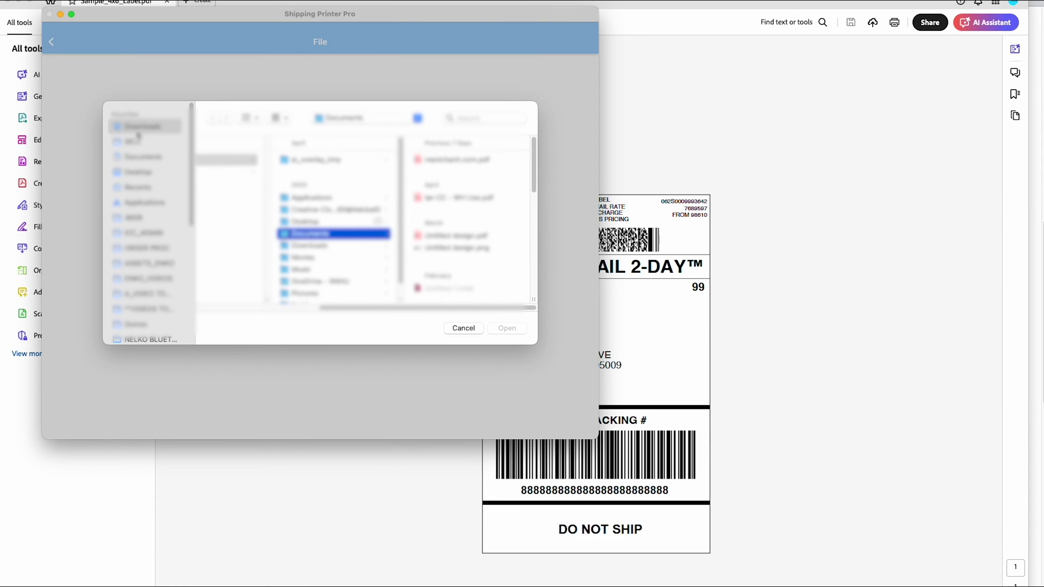
click(236, 160)
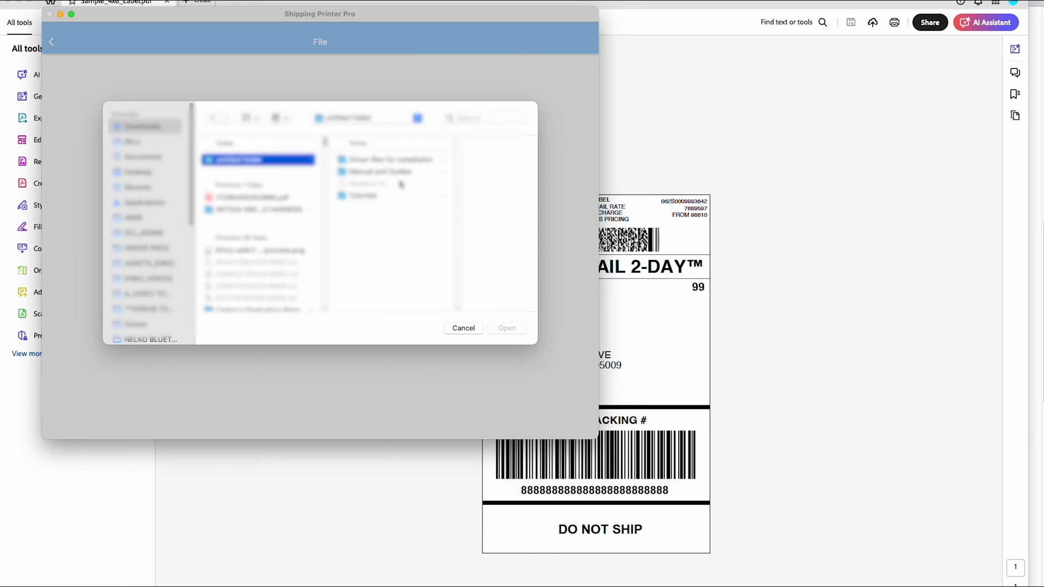
click(400, 174)
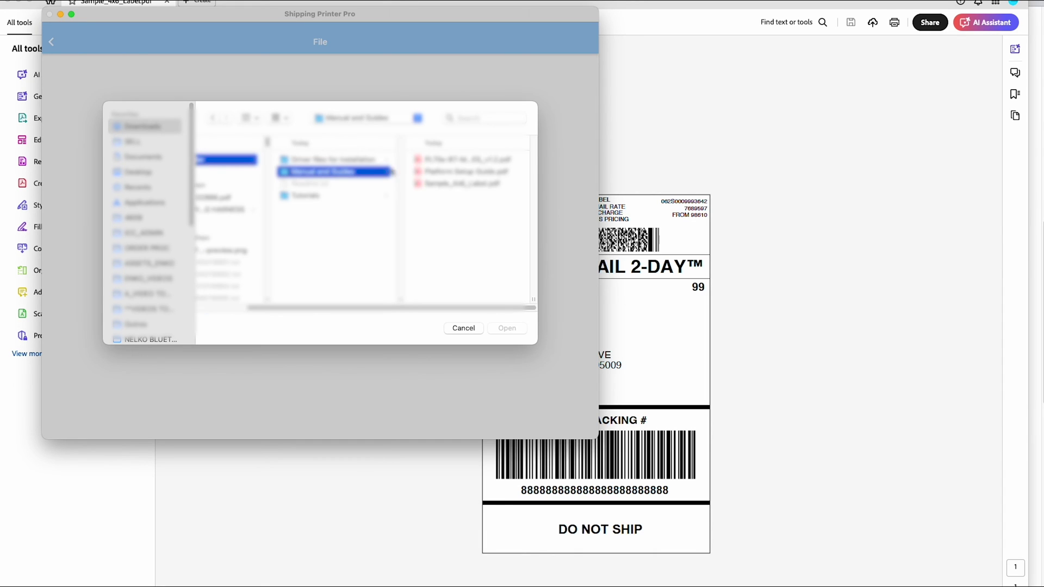
click(439, 172)
click(363, 185)
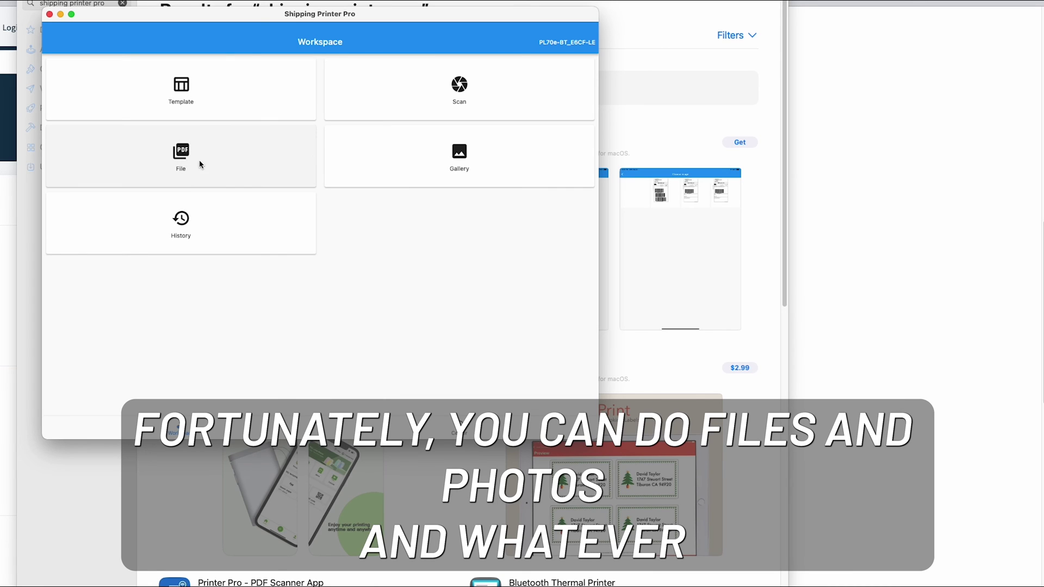
- Open Gallery, move the app window aside, and refuse Shipping Printer Pro photo-library access
click(421, 158)
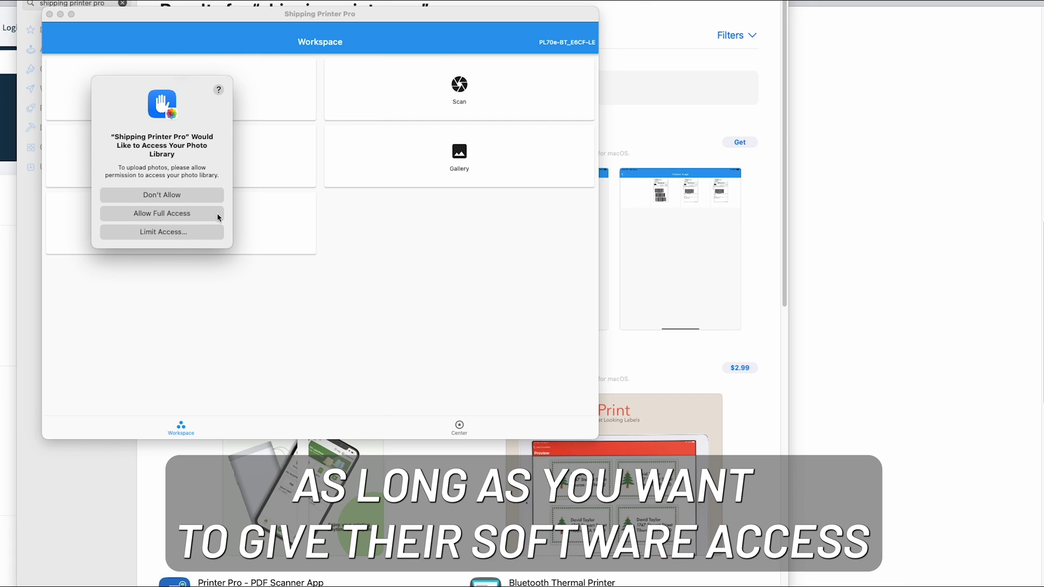
click(507, 300)
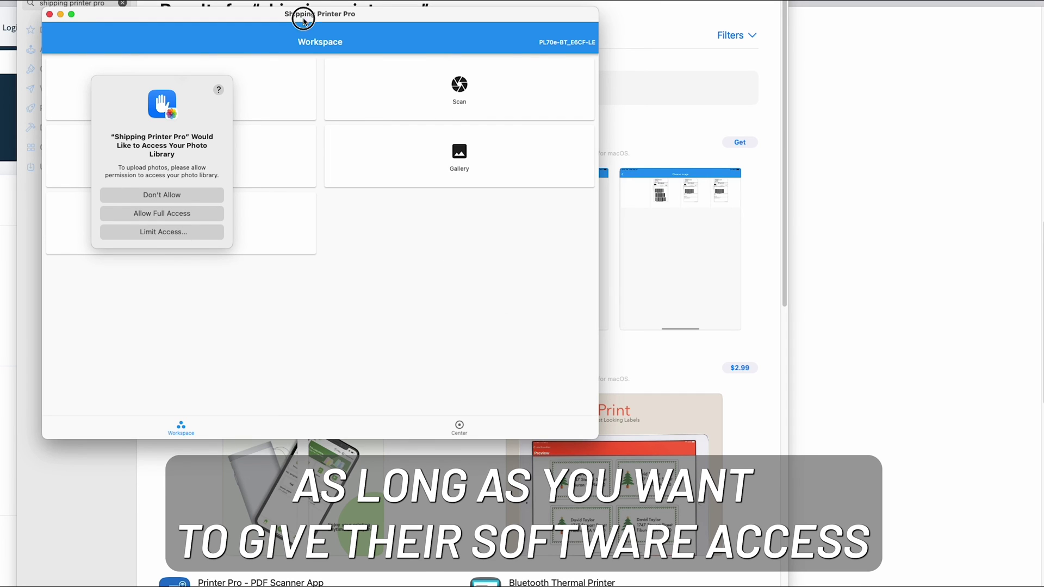
drag(303, 19, 478, 39)
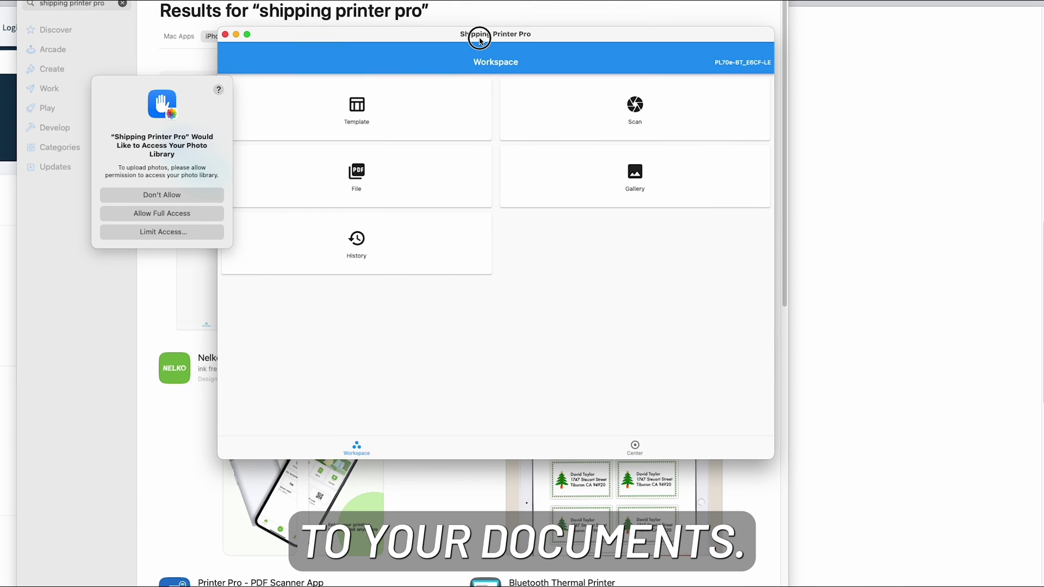
click(162, 199)
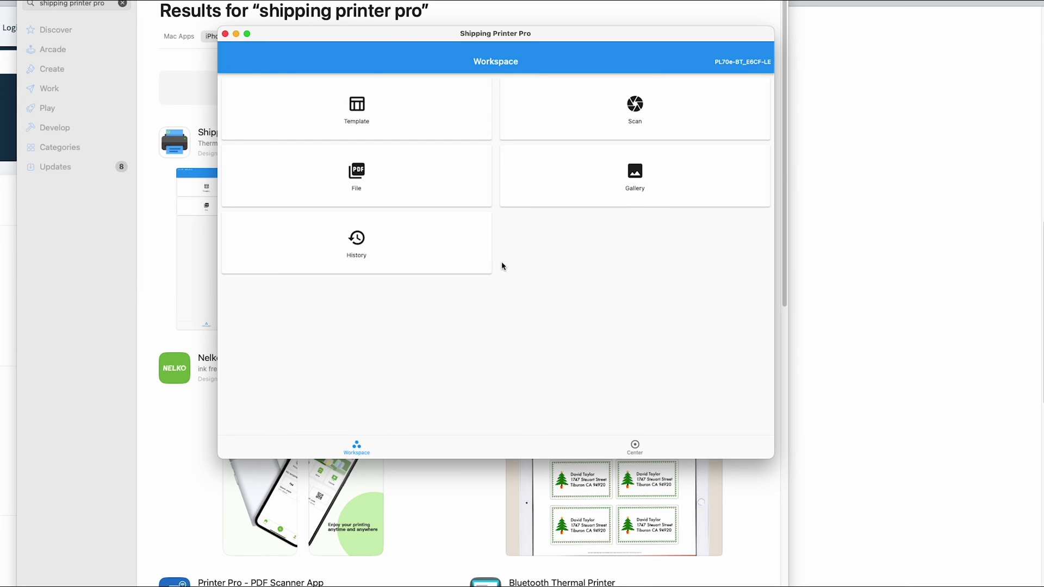
click(481, 262)
click(228, 74)
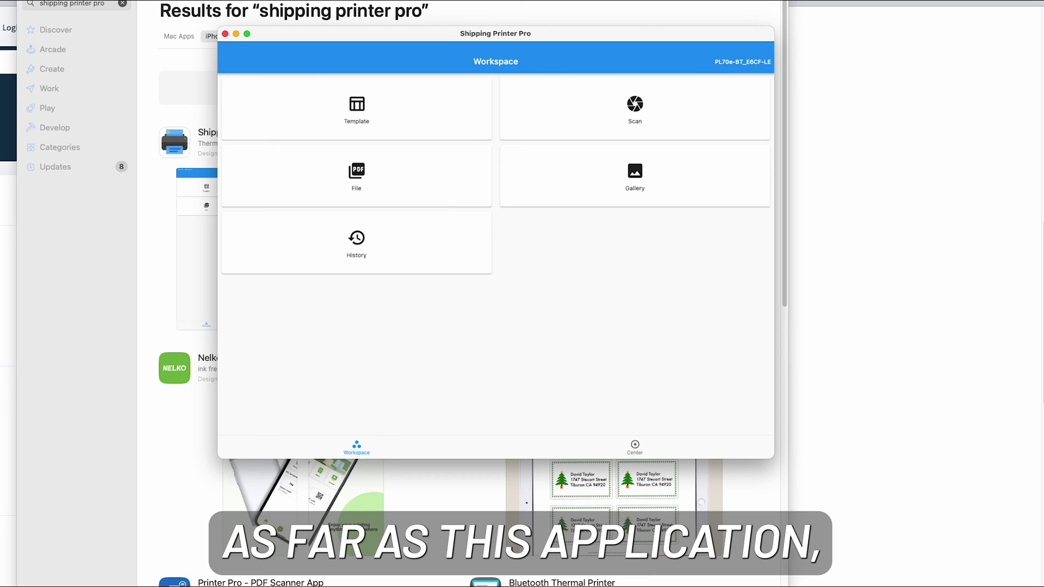
drag(465, 39, 401, 36)
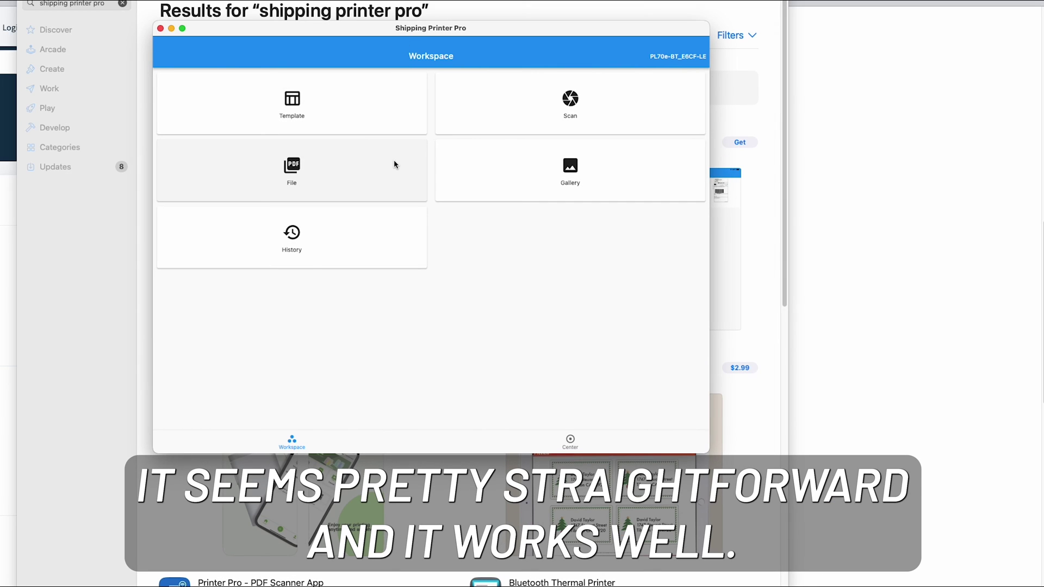